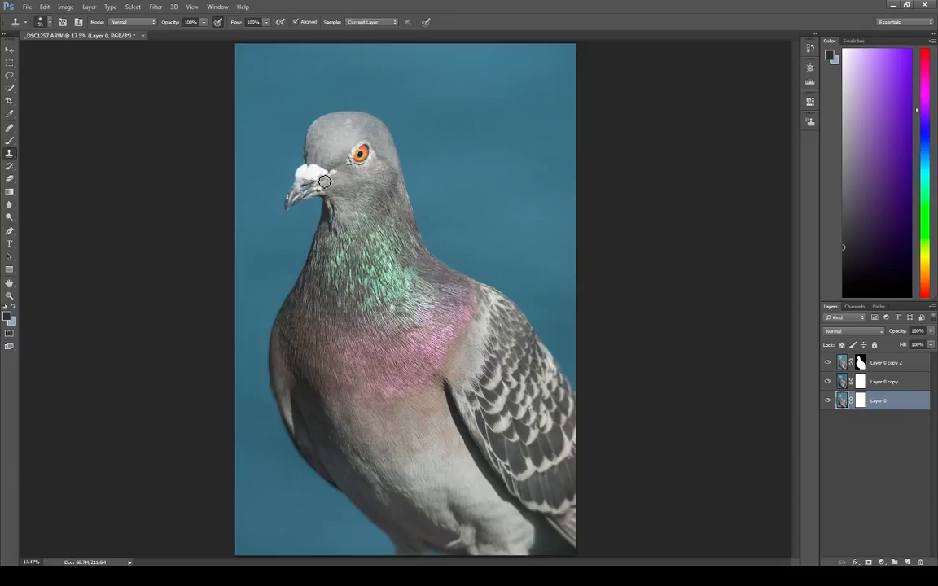
Open Layer 0 in the Topaz ReMask 4 filter.
left_click(155, 7)
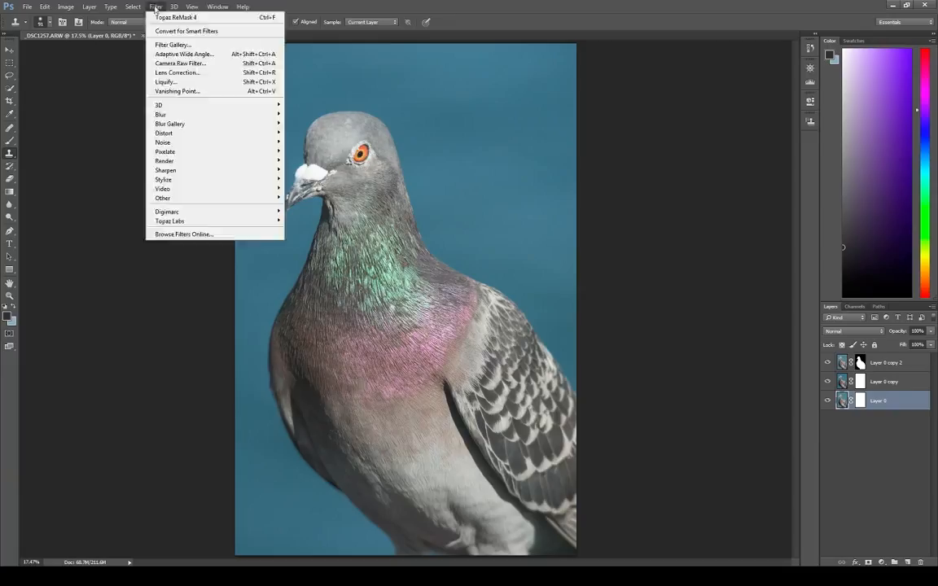
mouse_move(167, 221)
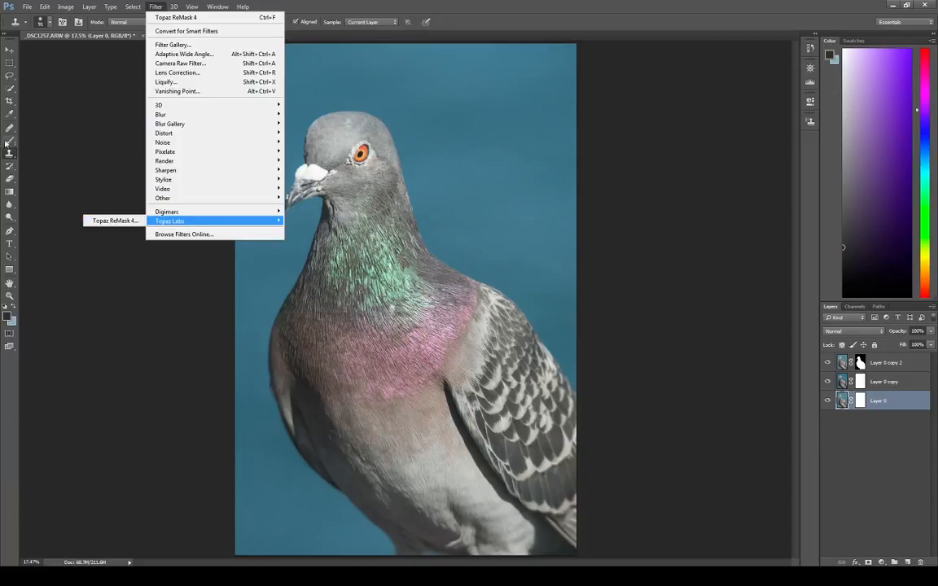
left_click(114, 220)
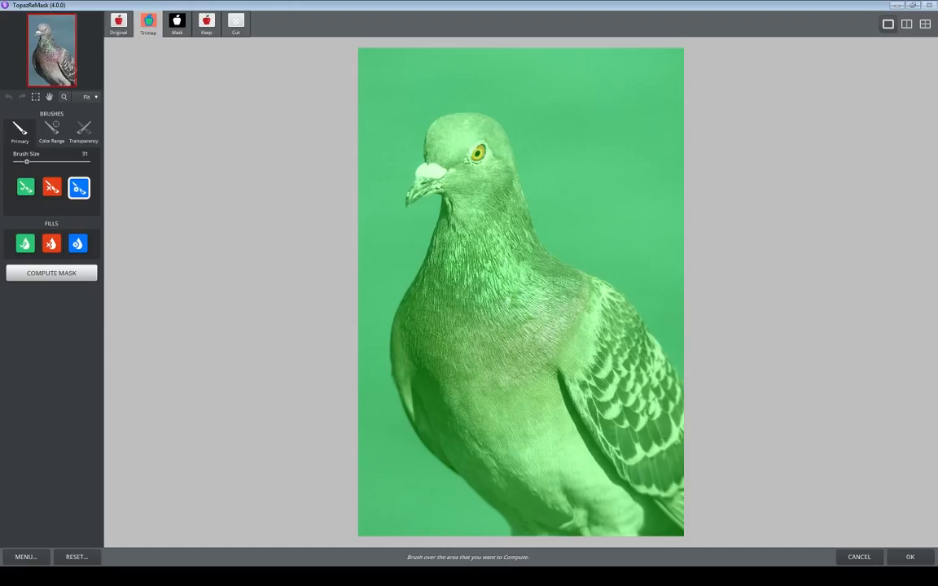
Outline the pigeon's iris at 300% zoom with the compute brush set to size 10.
left_click(88, 97)
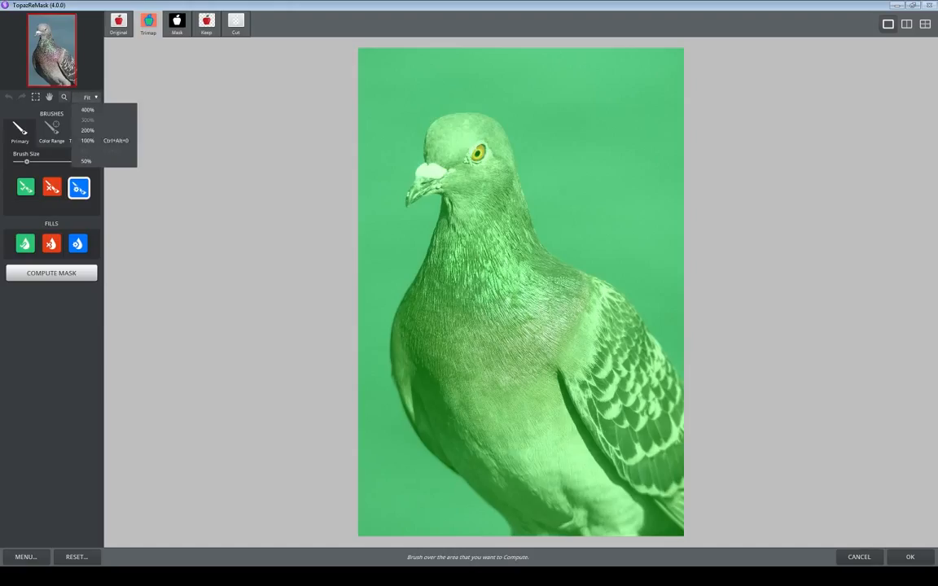
left_click(87, 119)
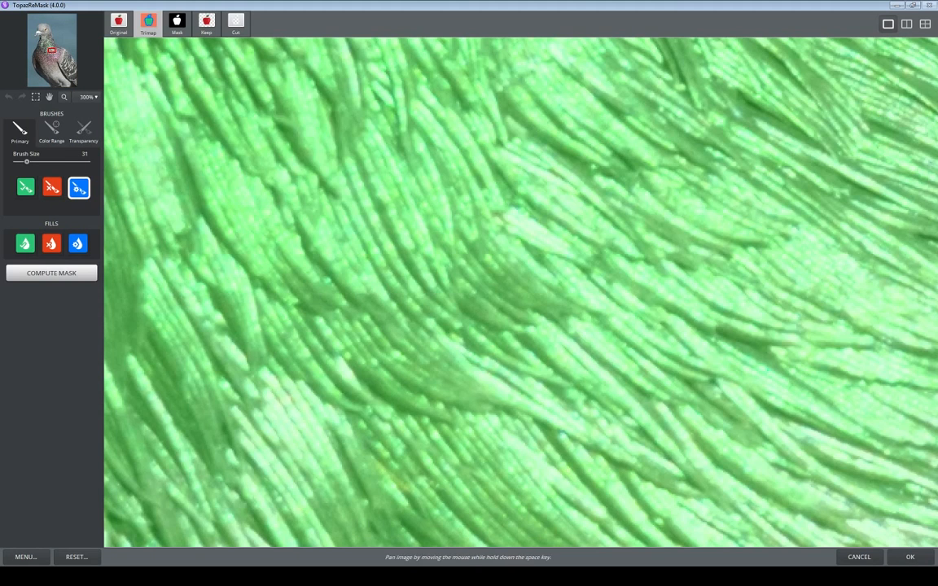
left_click_drag(51, 50, 45, 29)
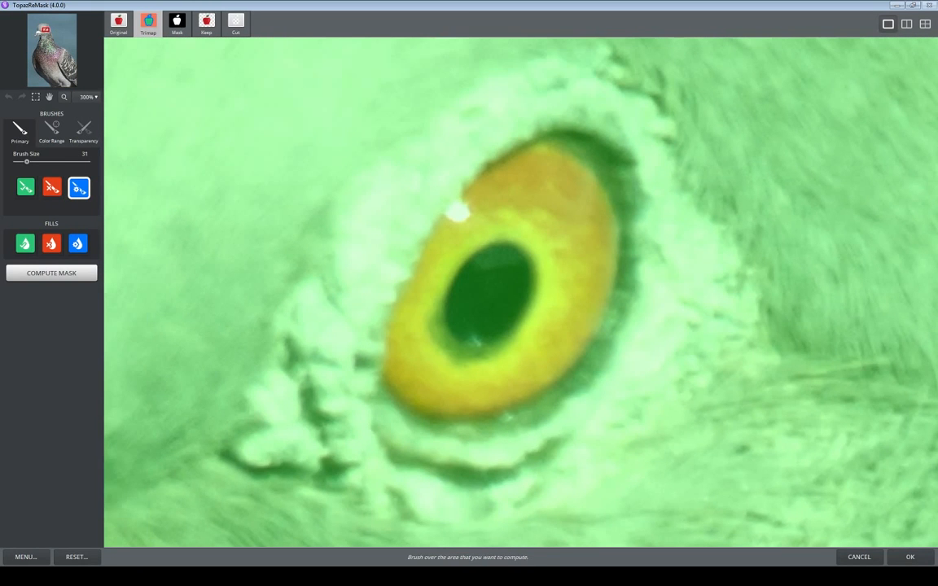
left_click_drag(26, 162, 21, 162)
mouse_move(613, 150)
left_mouse_down()
mouse_move(529, 133)
mouse_move(473, 171)
left_mouse_up()
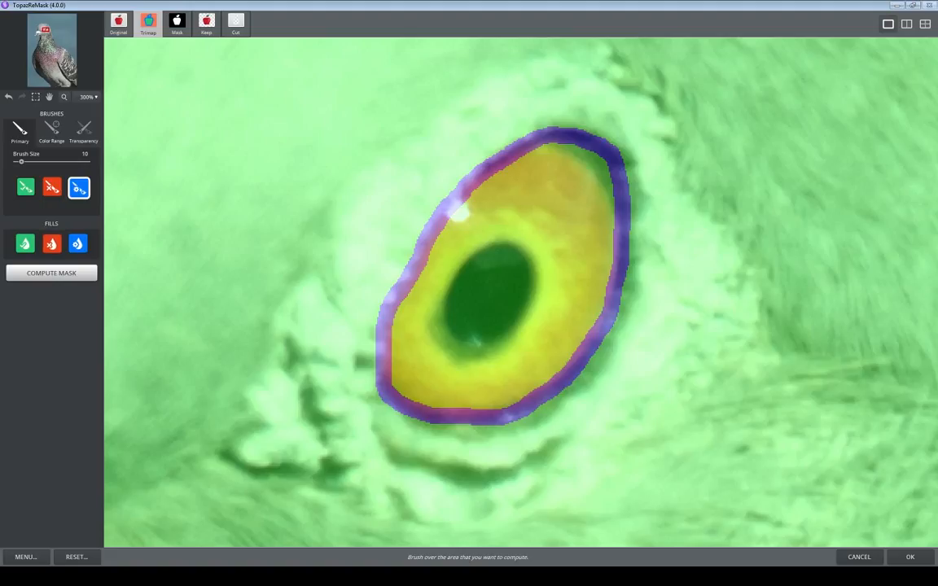
Compute a mask that cuts everything outside the iris outline, and clean up its edge with the keep brush.
left_click(52, 244)
left_click(260, 236)
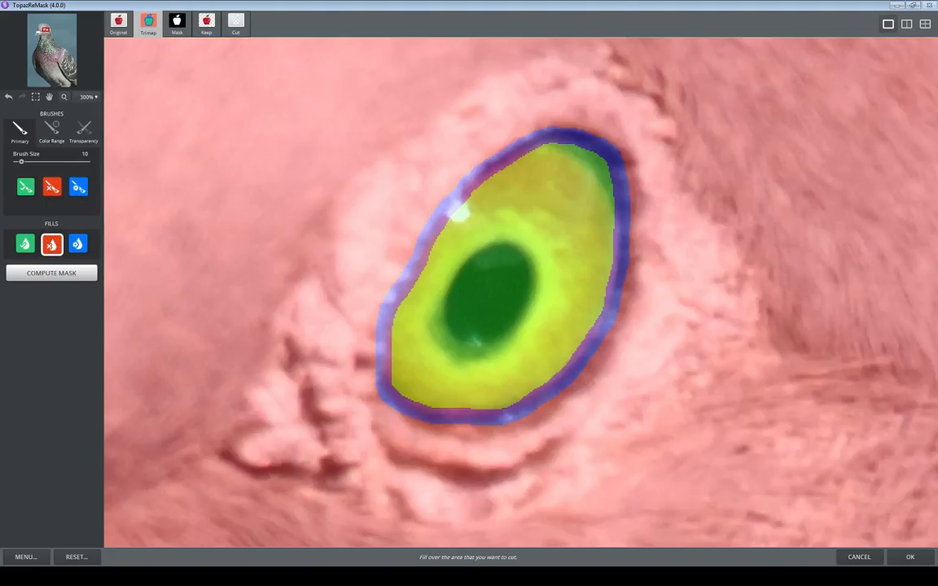
left_click(51, 273)
left_click(26, 188)
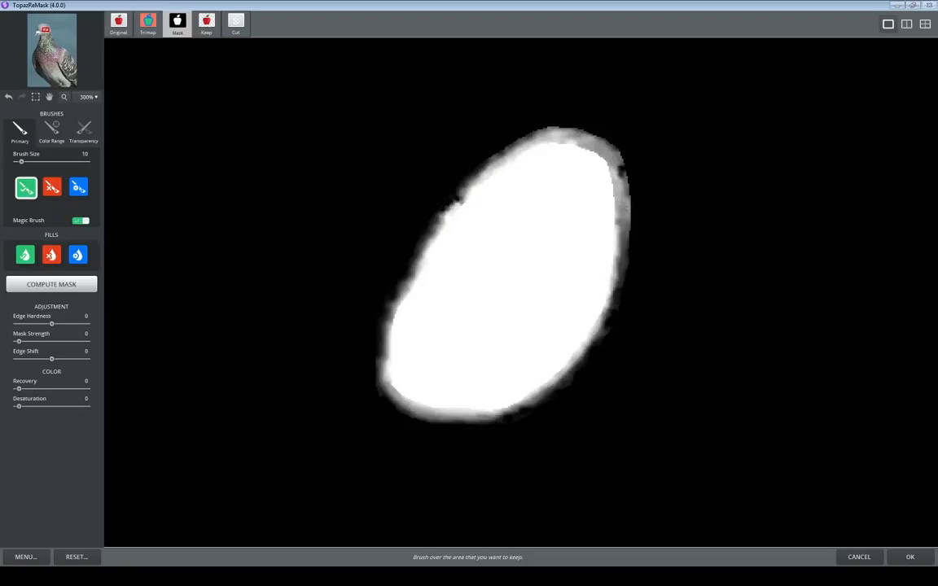
left_click_drag(608, 234, 494, 180)
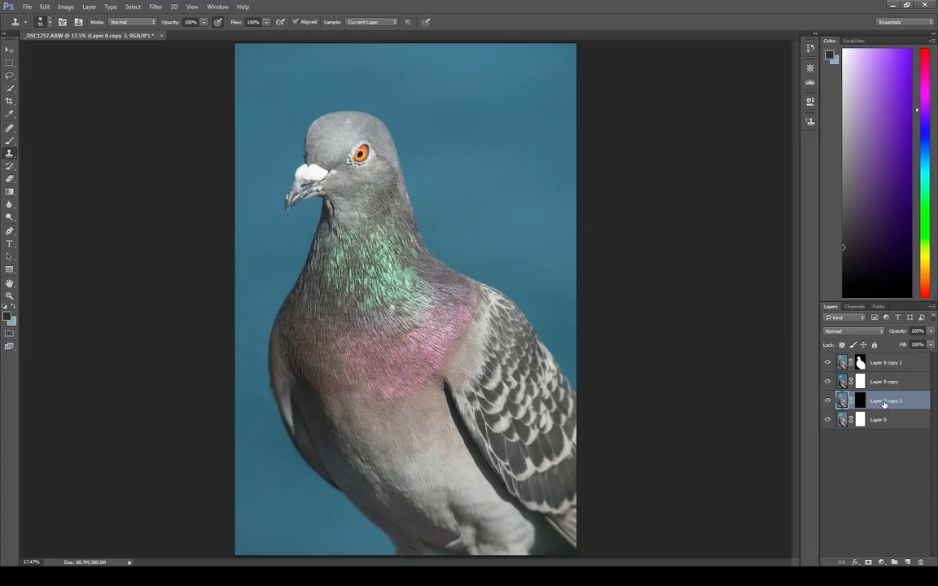
Rename the new masked layer "eye" and move it to the top of the layer stack.
double_click(887, 400)
type("eye")
key("Return")
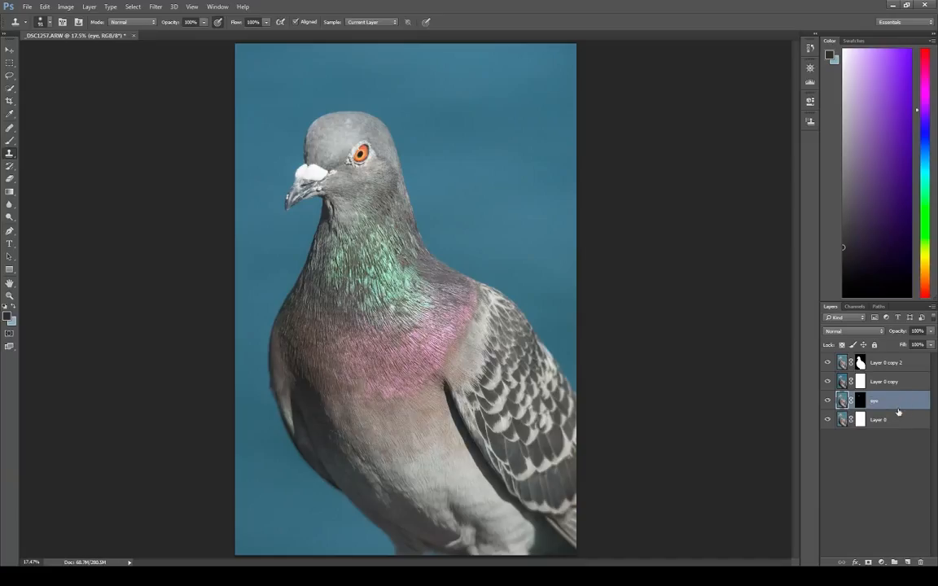
left_click_drag(842, 401, 844, 361)
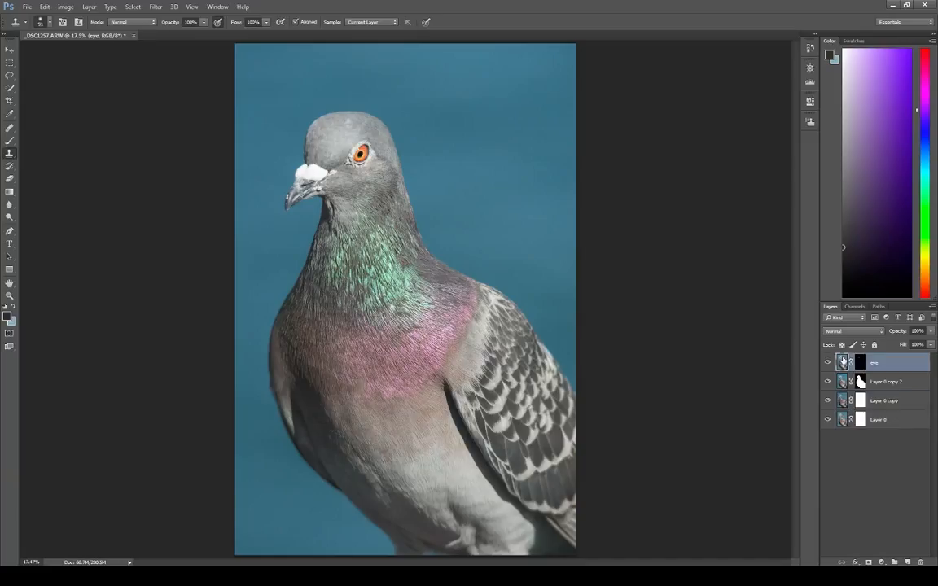
Create another masked layer with Topaz ReMask 4 for the skin surrounding the iris, named "around the eye".
left_click(155, 6)
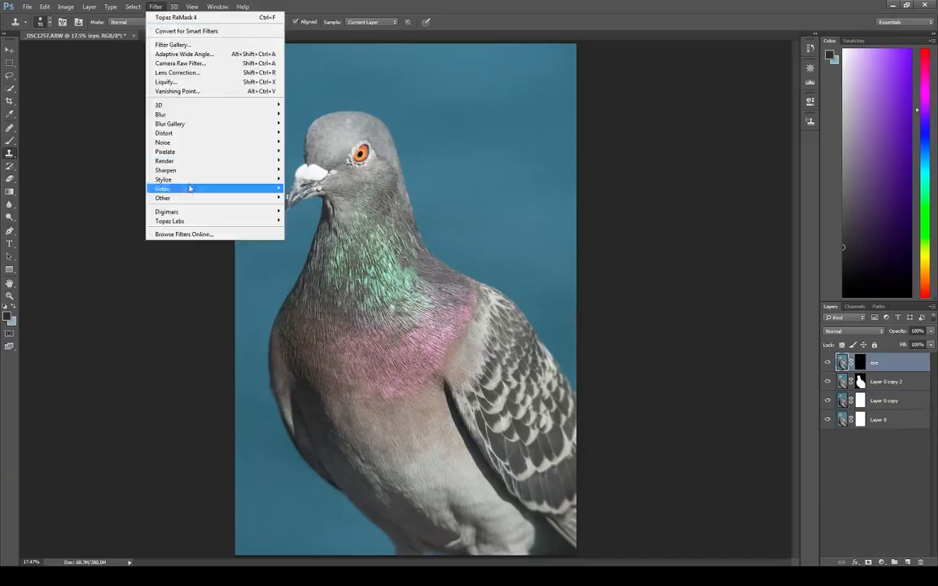
left_click(113, 221)
key("ctrl+j")
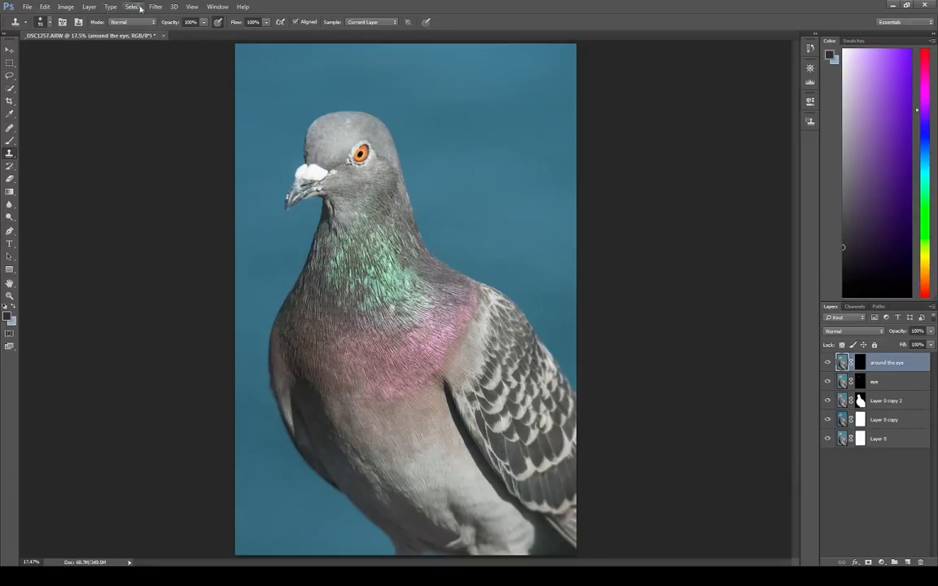
Darken the "around the eye" layer with Curves: white output 246, black point moved inward, midtone point at input 174, output 120.
left_click(70, 7)
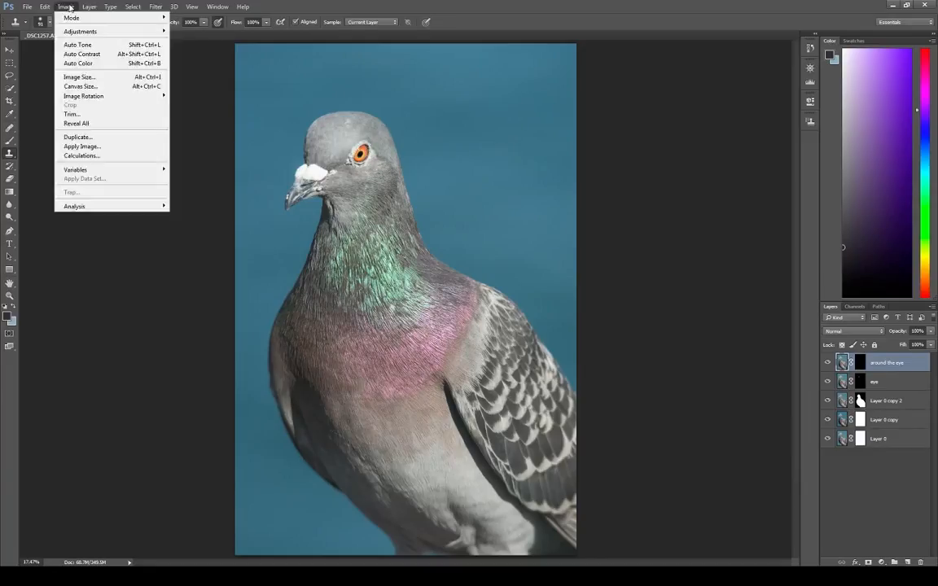
mouse_move(73, 32)
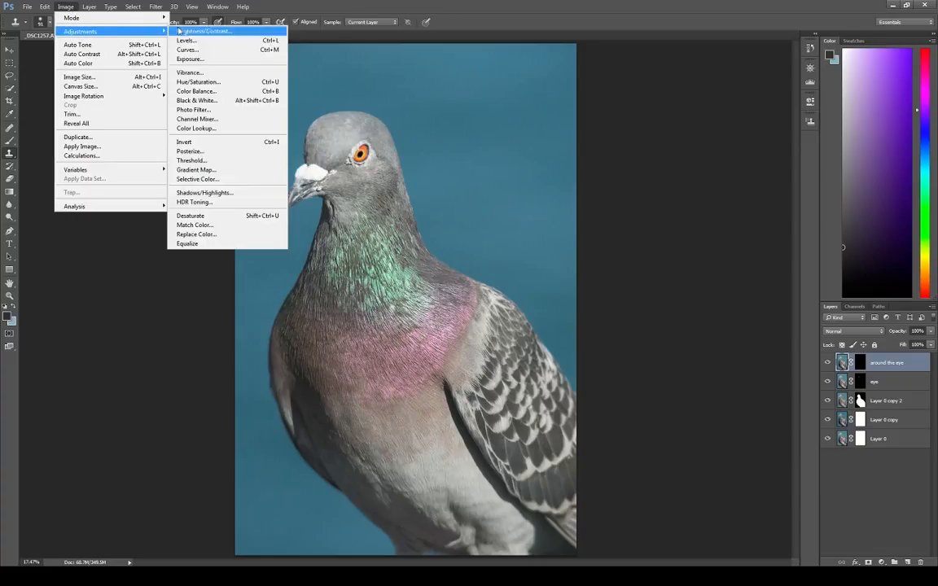
left_click(209, 53)
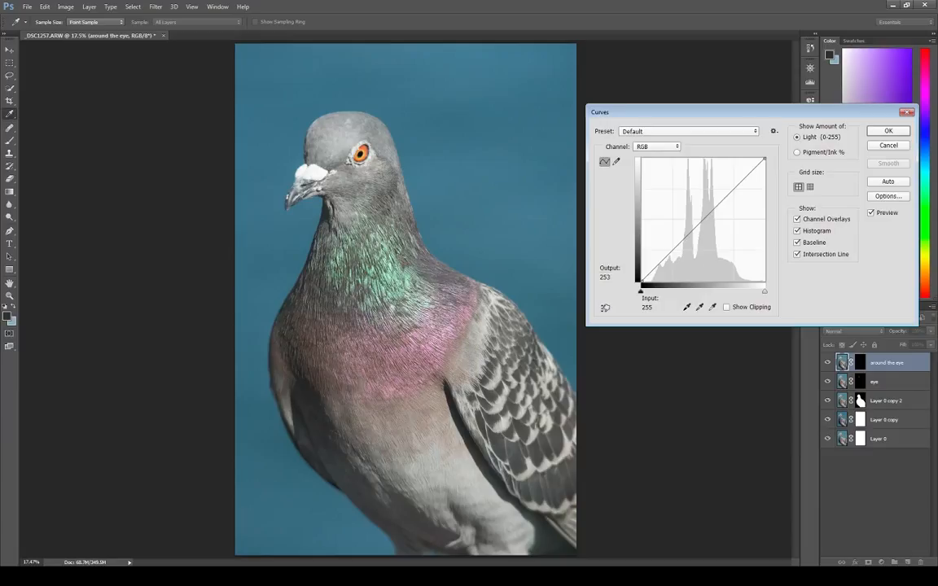
left_click_drag(765, 159, 764, 163)
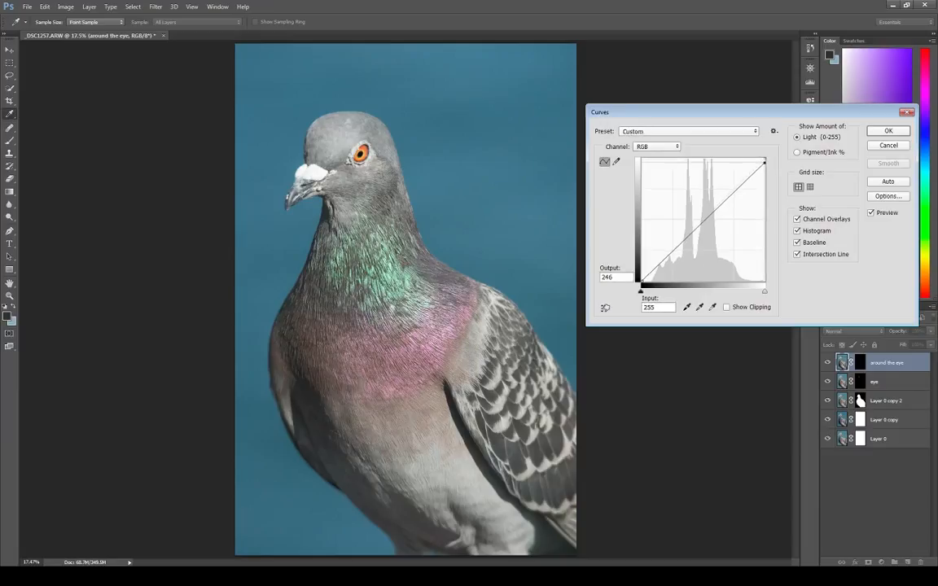
left_click_drag(641, 281, 655, 282)
left_click_drag(721, 210, 725, 223)
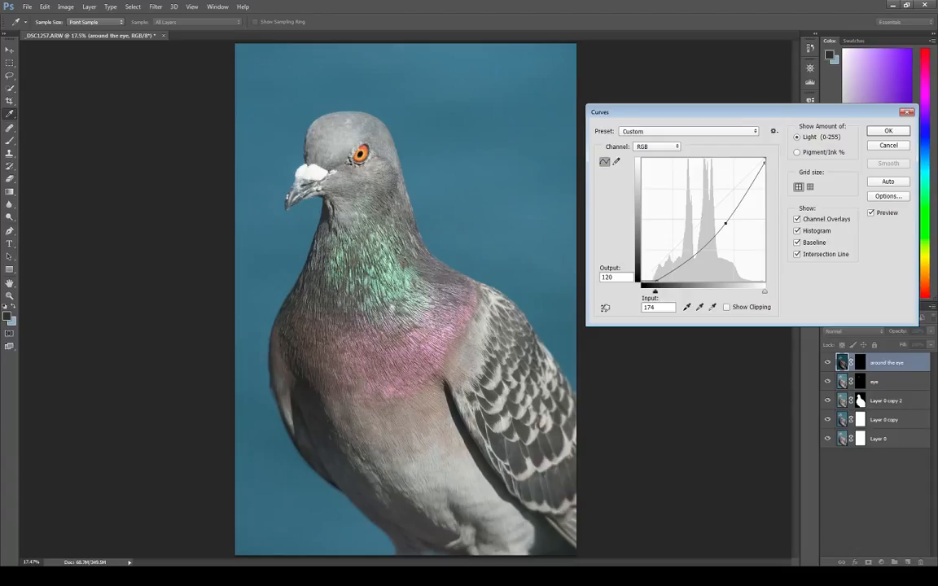
left_click(888, 131)
Apply a Brightness/Contrast adjustment to the "around the eye" layer.
left_click(66, 7)
mouse_move(95, 32)
left_click(228, 33)
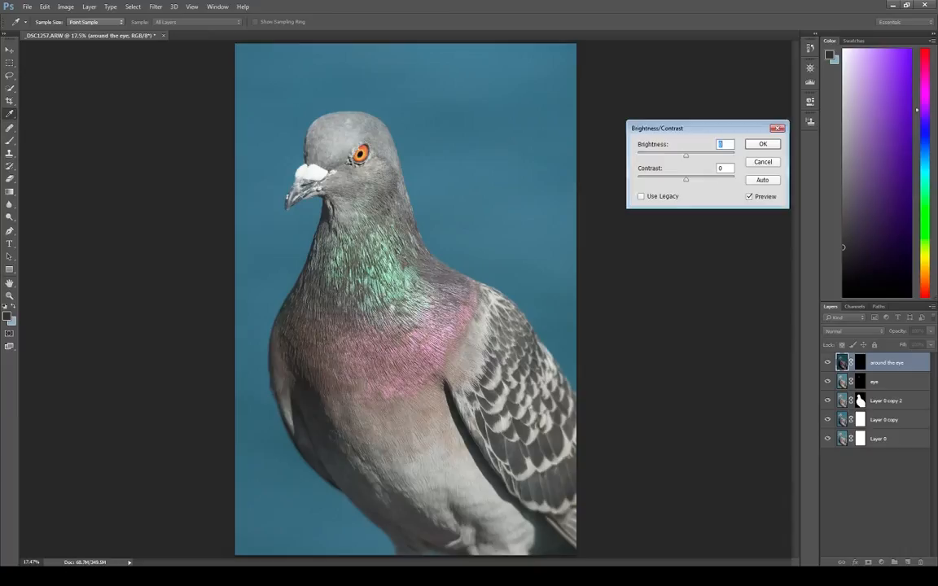
left_click_drag(685, 179, 684, 155)
left_click(763, 144)
key("s")
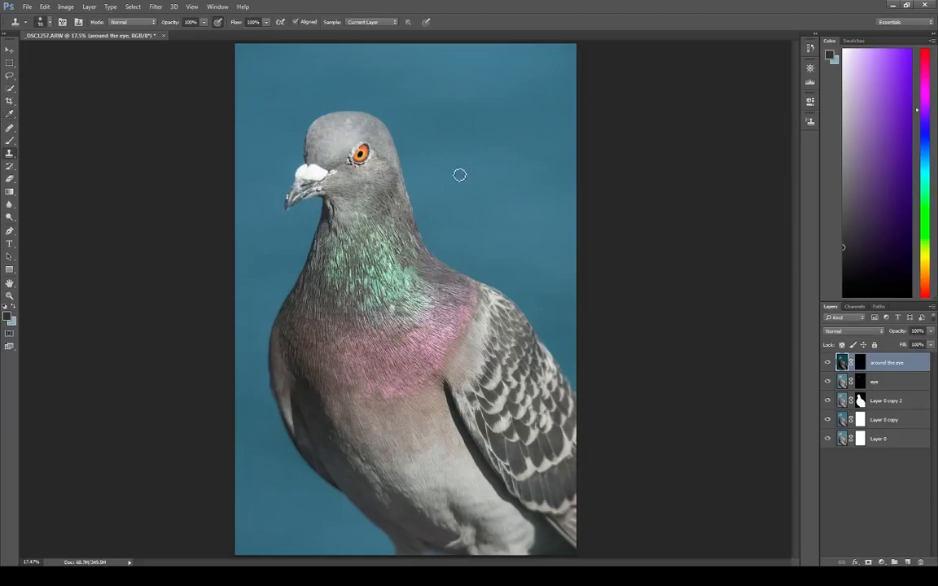
Raise the vibrance of the "around the eye" layer to +34.
left_click(66, 7)
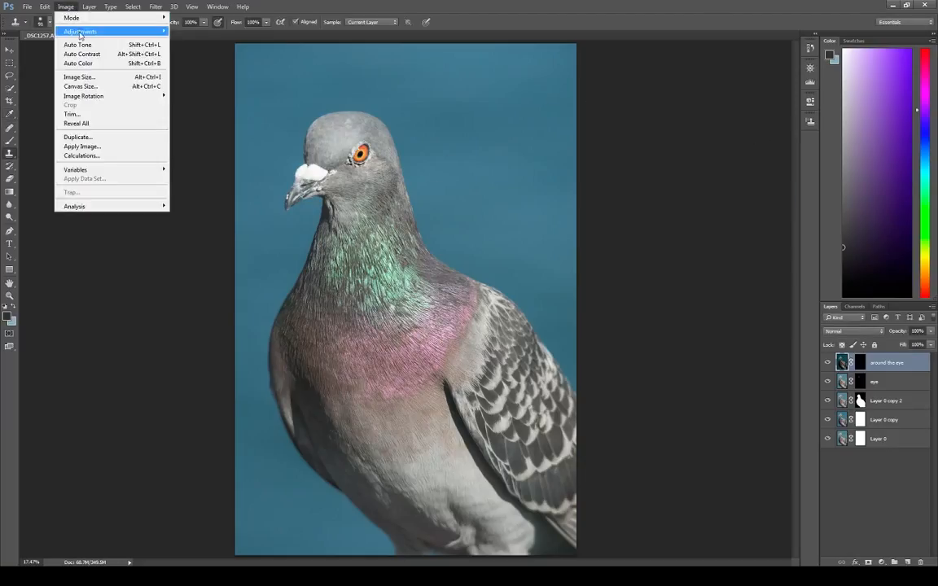
mouse_move(73, 31)
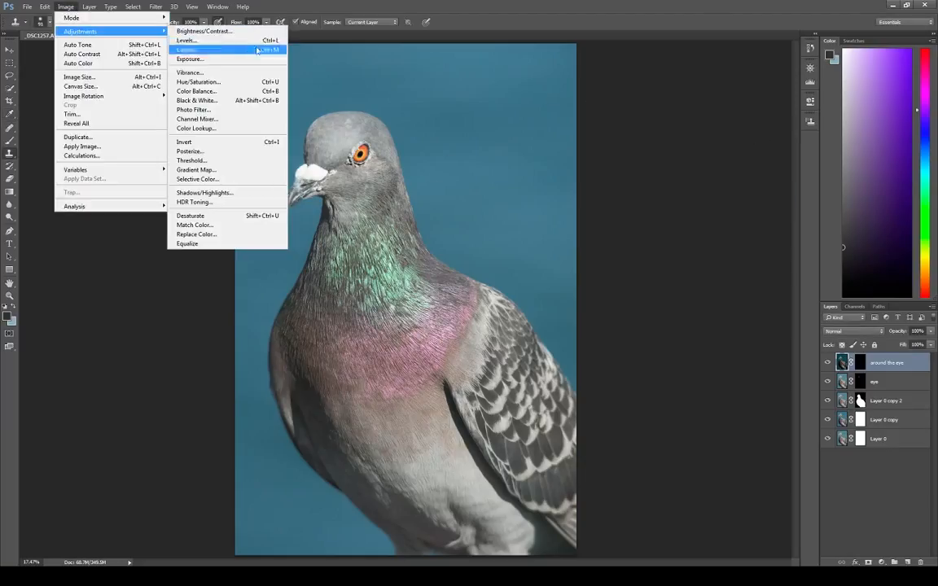
left_click(217, 74)
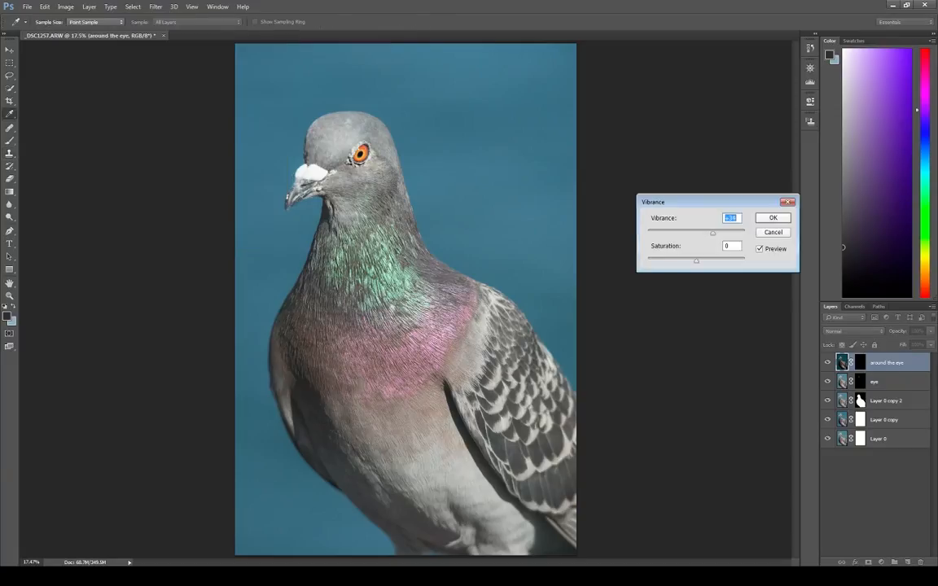
key("Return")
key("s")
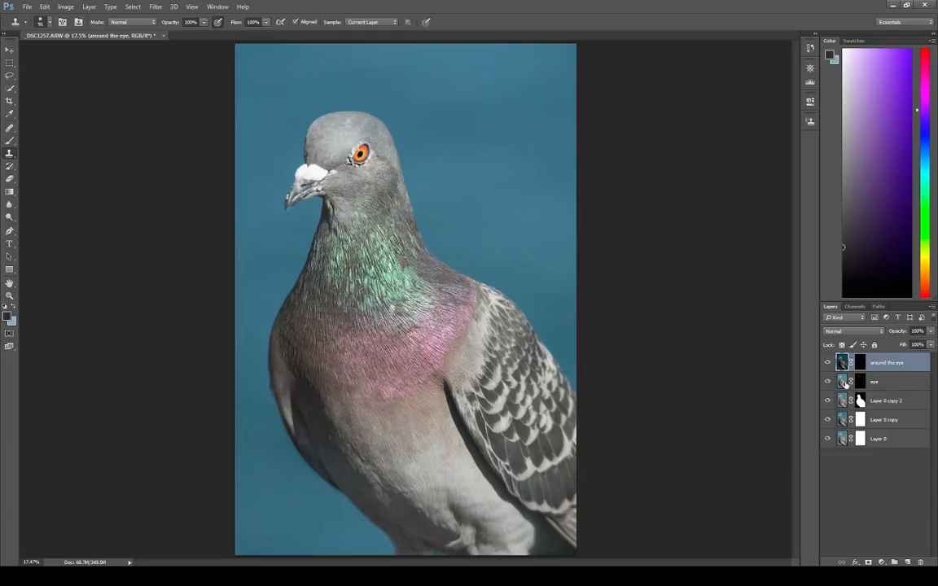
Apply Curves to the "eye" layer, moving the white point inward and pulling the midtones slightly down.
left_click(845, 383)
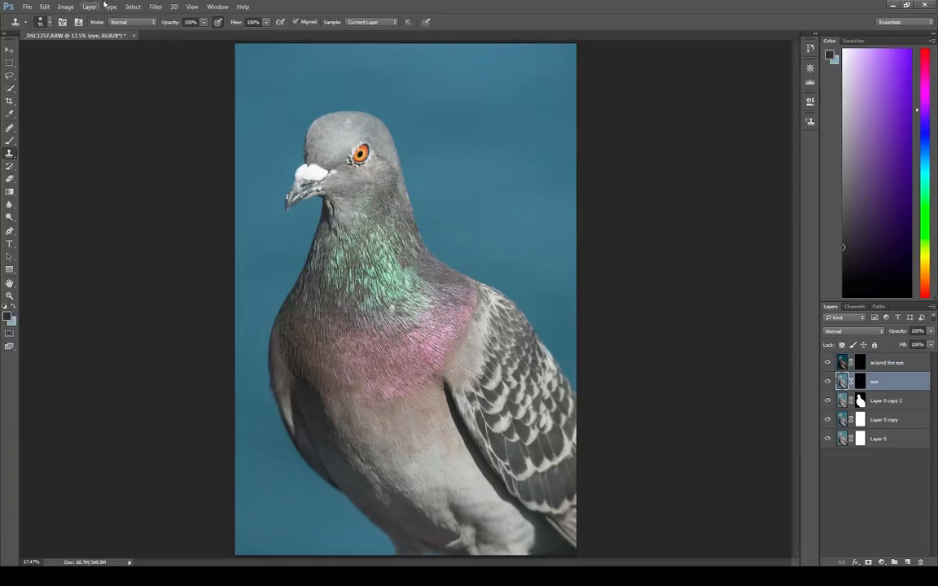
left_click(66, 6)
mouse_move(74, 31)
left_click(171, 55)
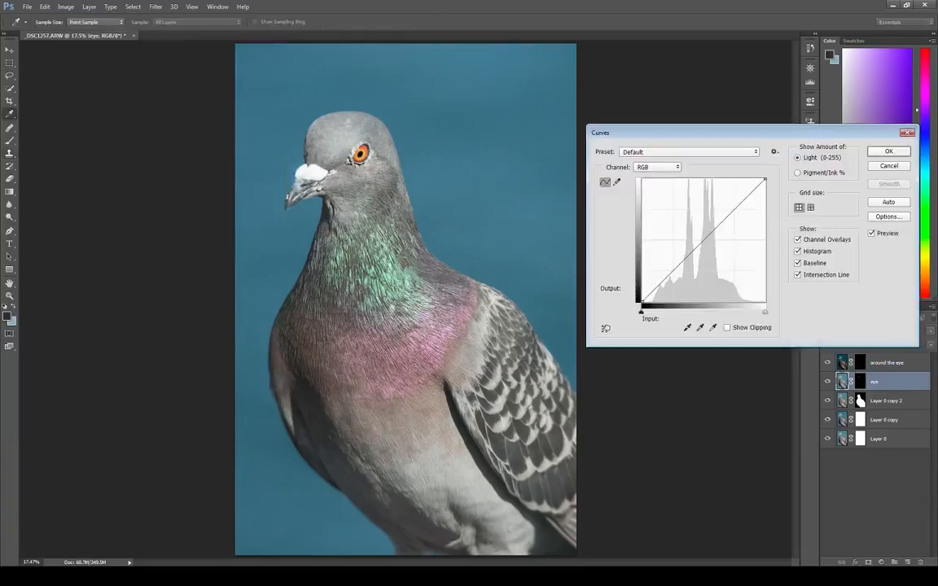
left_click_drag(765, 312, 749, 312)
left_click_drag(700, 236, 710, 239)
left_click(886, 154)
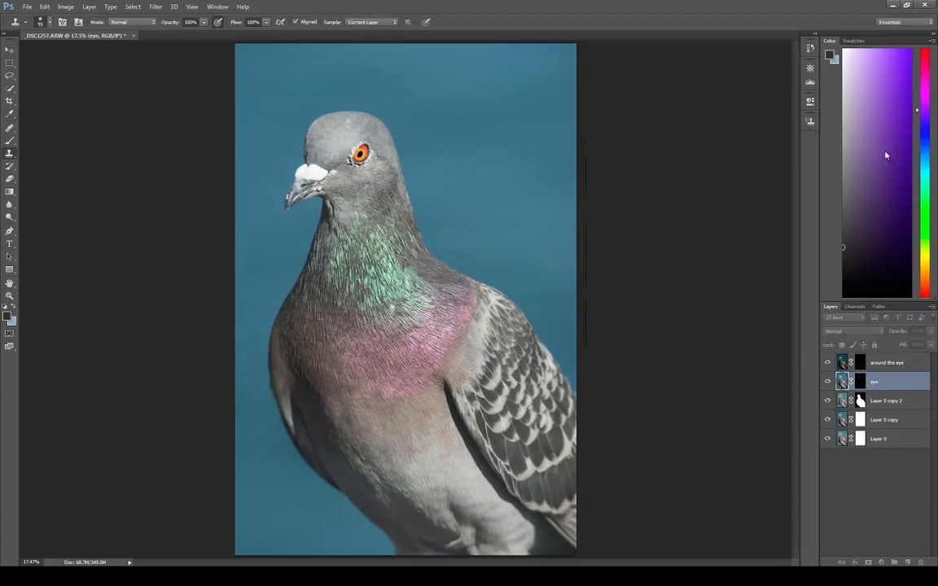
Apply the Warming Filter (85) photo filter to the "eye" layer.
left_click(64, 10)
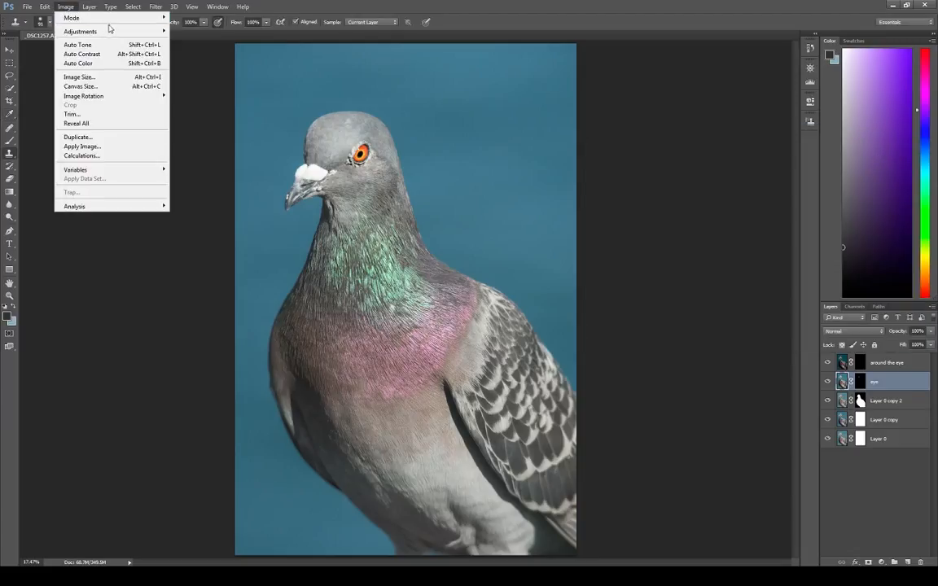
mouse_move(92, 32)
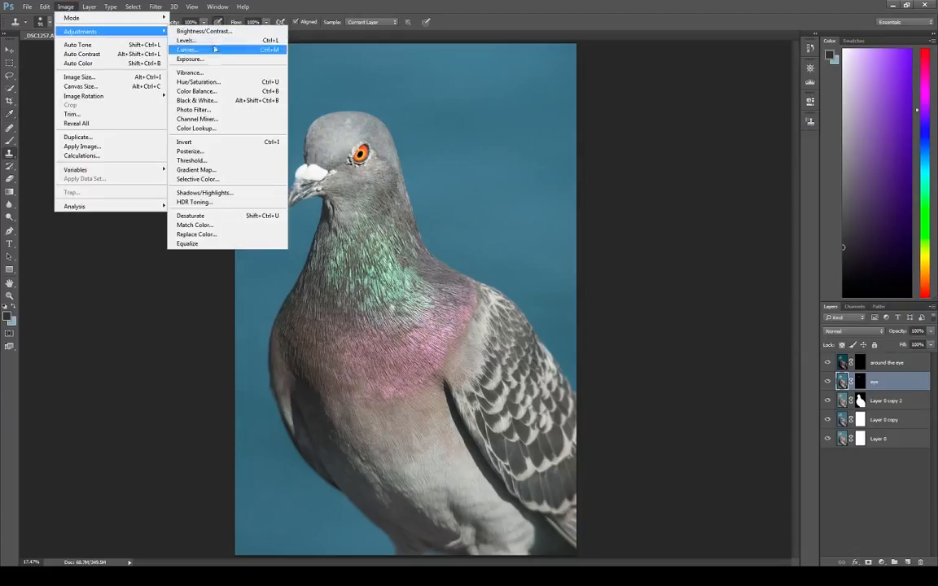
left_click(194, 109)
left_click(709, 156)
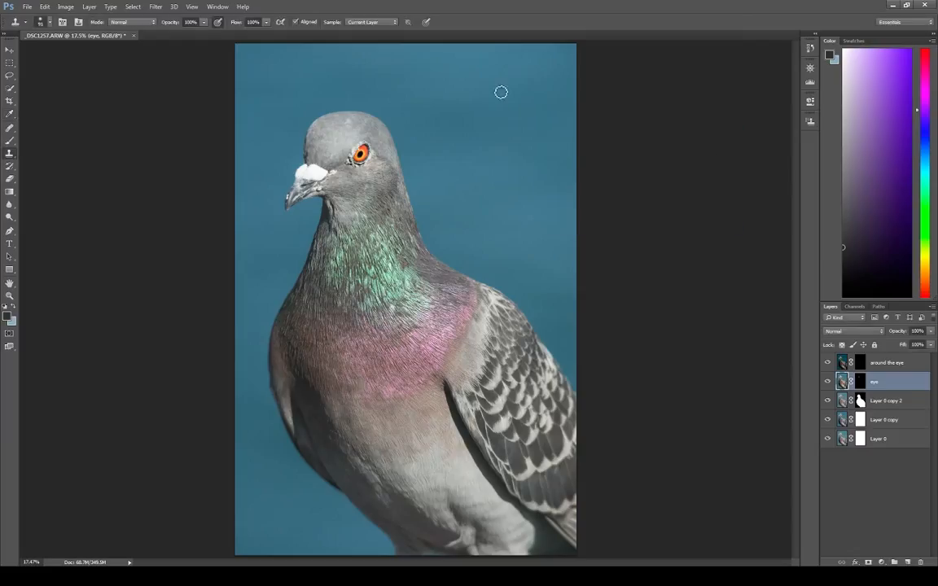
Apply an Orange photo filter at 25% density to the "eye" layer with luminosity preserved.
left_click(72, 8)
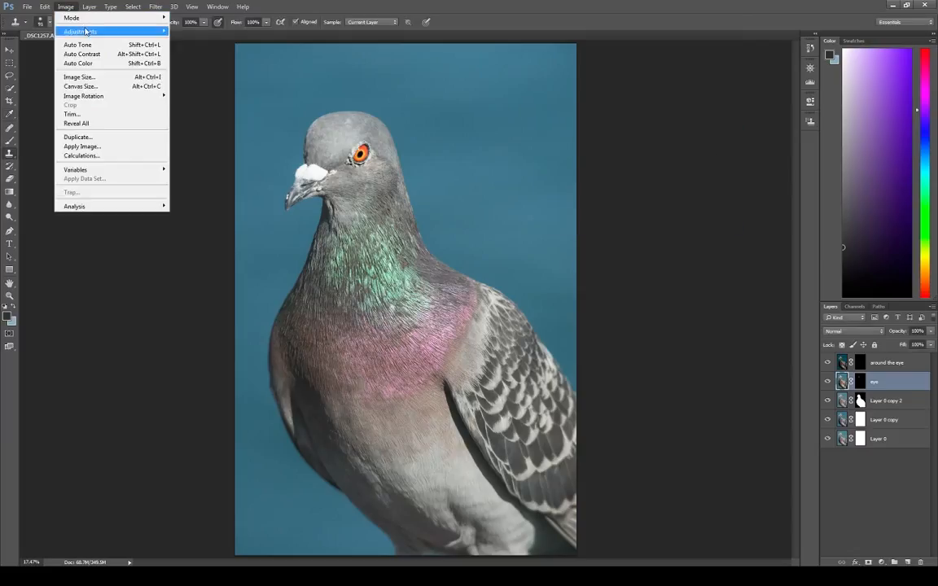
mouse_move(92, 32)
left_click(193, 109)
left_click(637, 146)
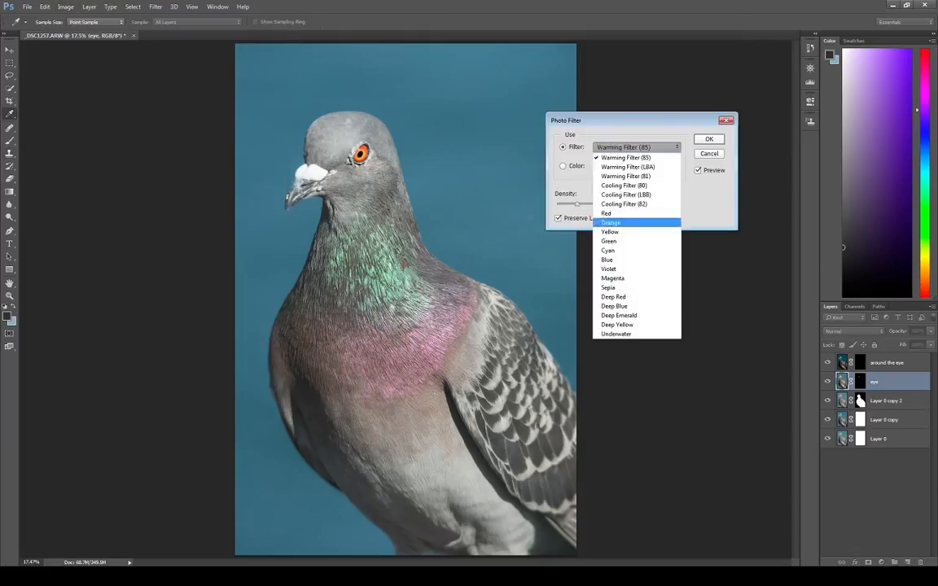
left_click(627, 220)
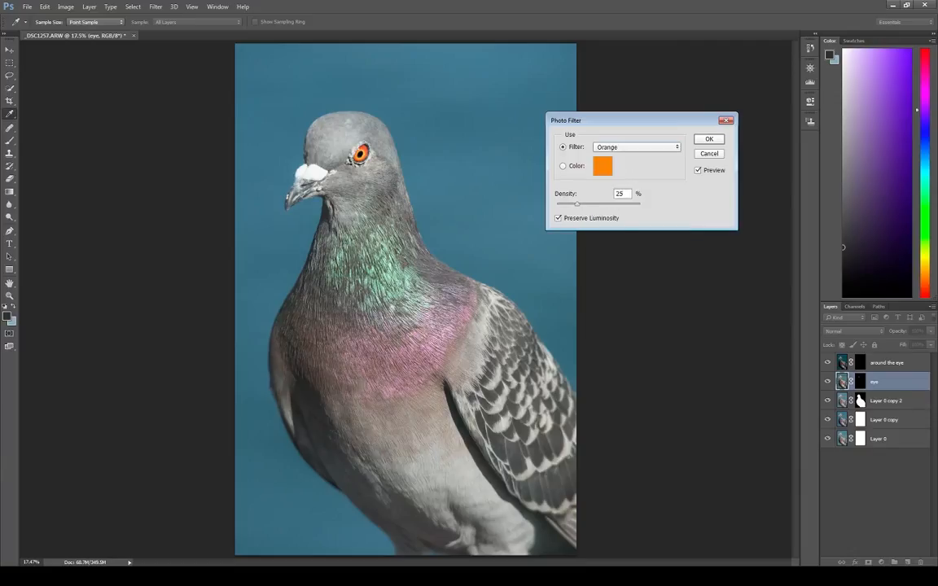
left_click(708, 139)
Apply Brightness/Contrast to the "eye" layer, raising the contrast strongly and leaving the brightness at 0.
left_click(65, 6)
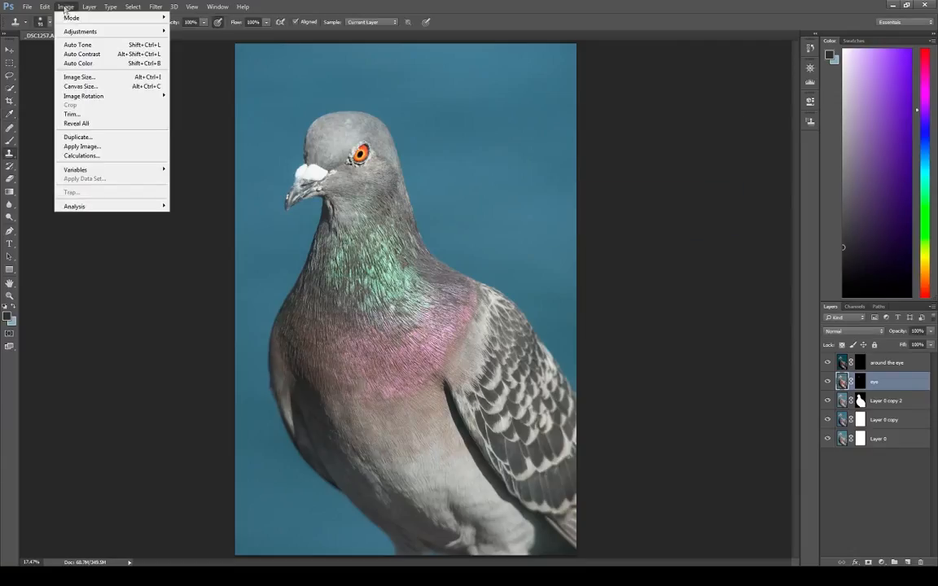
mouse_move(77, 35)
left_click(191, 32)
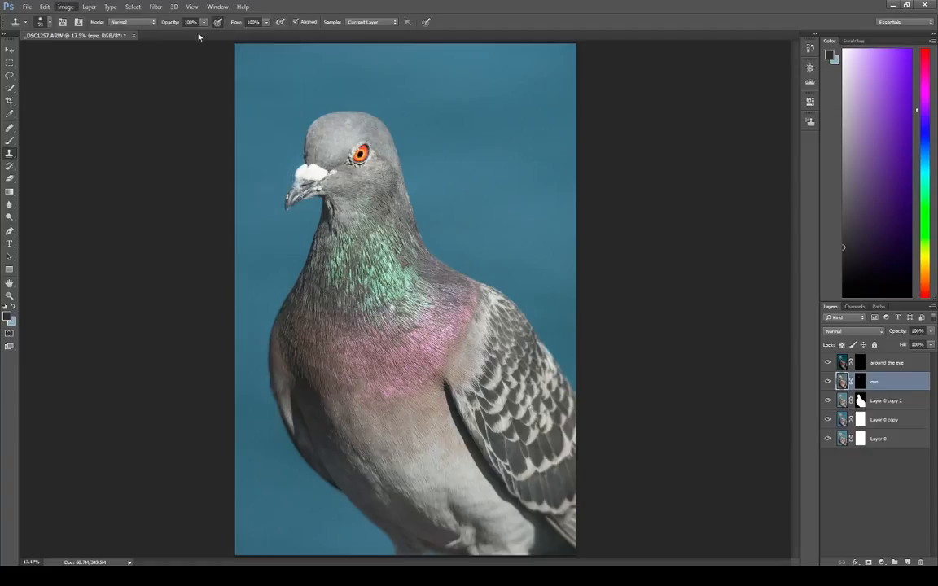
left_click_drag(685, 179, 637, 180)
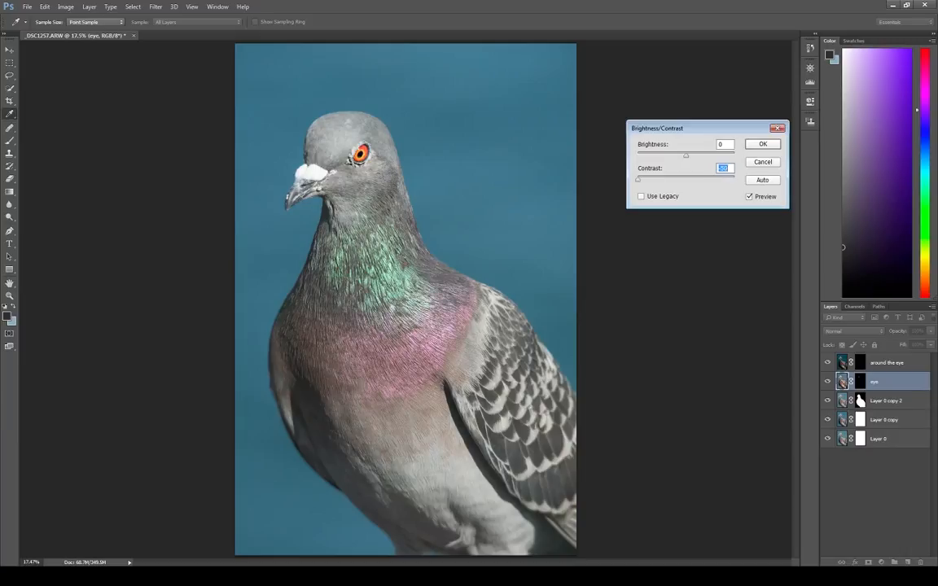
left_click_drag(637, 179, 725, 179)
left_click(762, 144)
key("s")
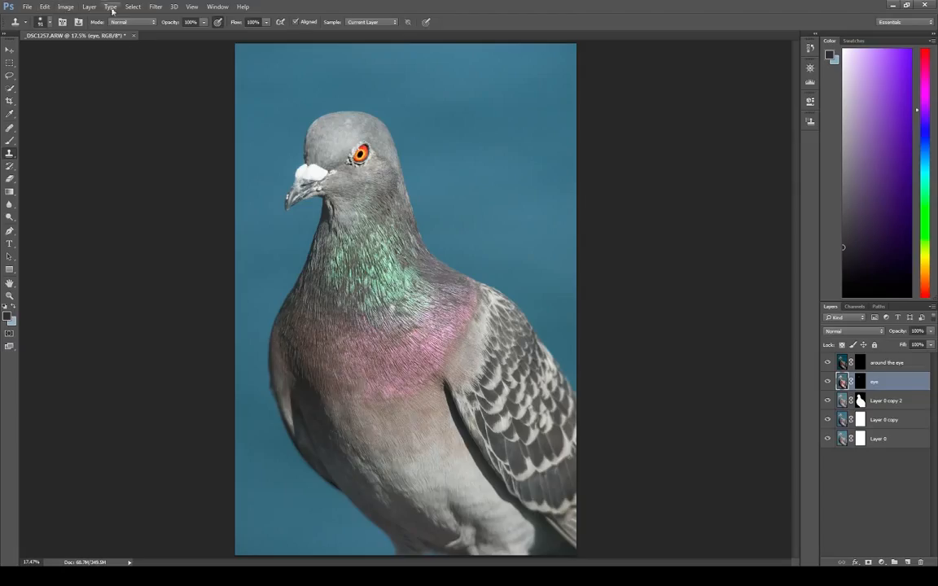
Set up the Brush tool with a 7 px size and 37% opacity for close work on the eye.
left_click(192, 7)
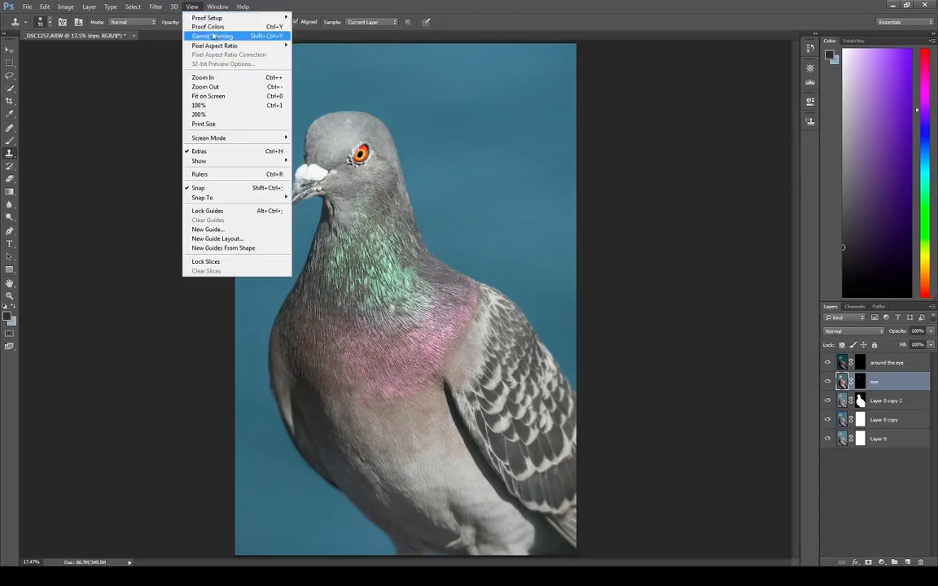
left_click(214, 105)
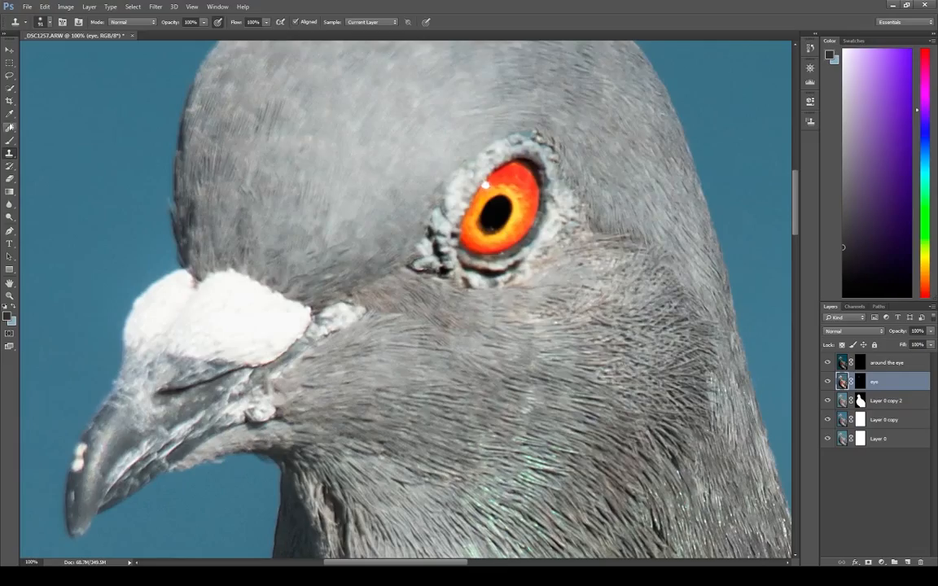
left_click(10, 140)
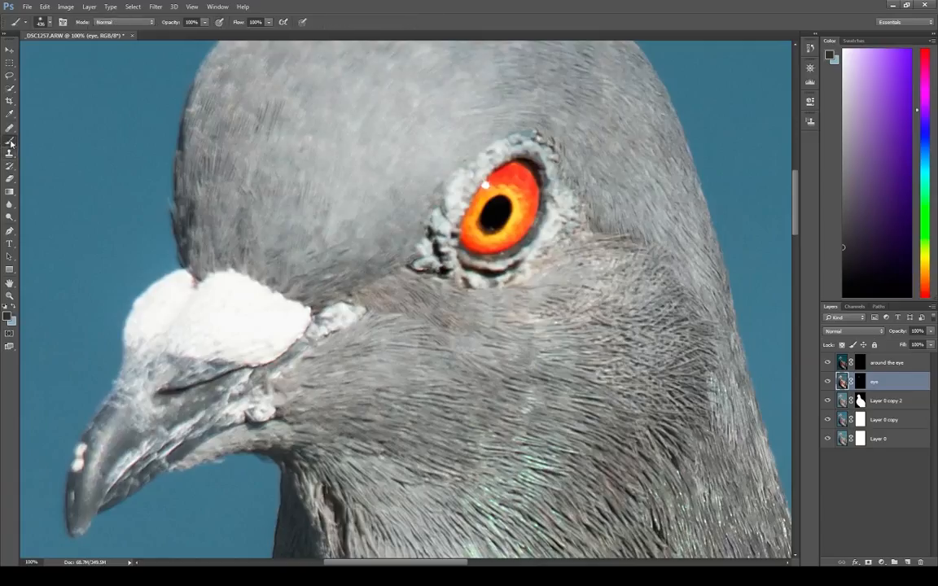
left_click(49, 23)
left_click(58, 53)
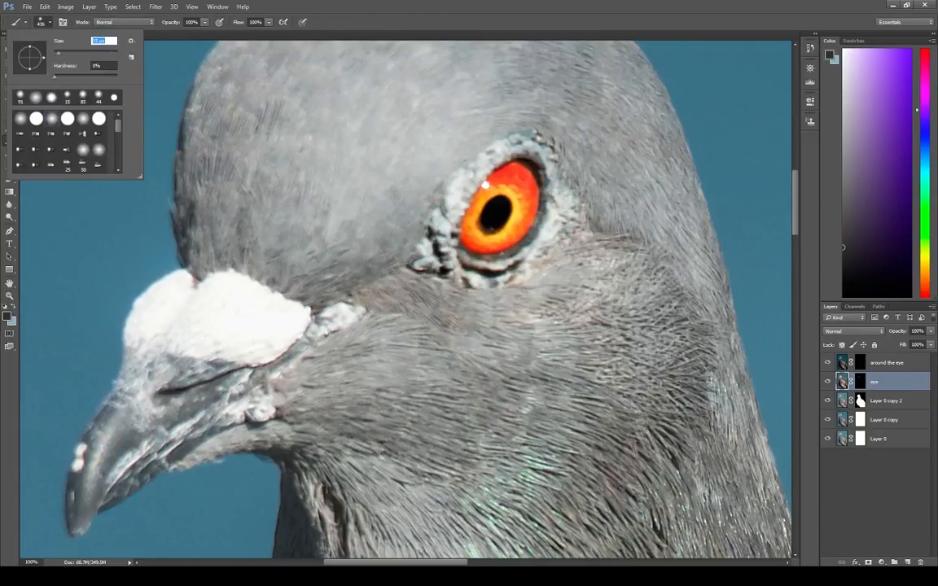
type("7")
key("Return")
left_click(205, 23)
left_click_drag(205, 33, 173, 34)
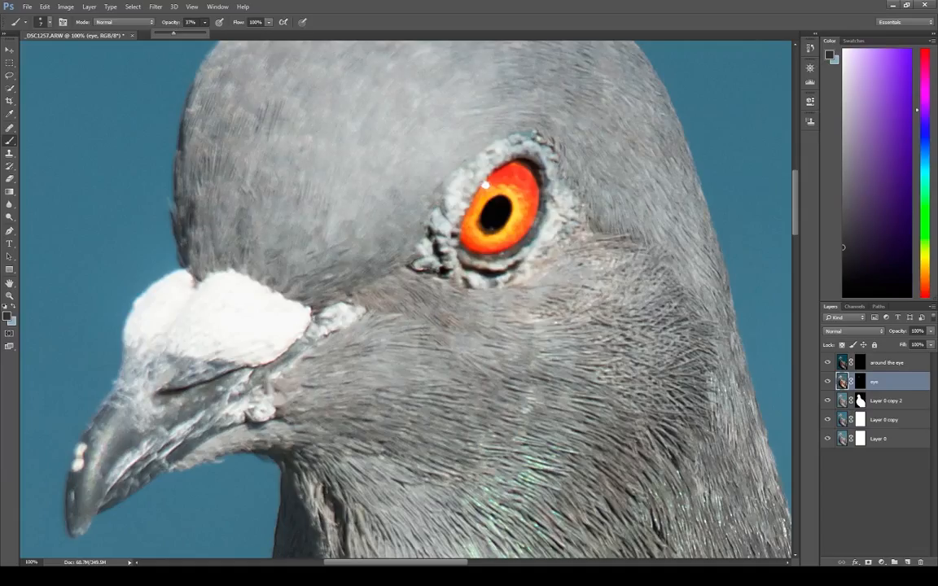
Set the foreground colour to near-white #fdfcfe, touch up the eye's white highlight with the brush, and fit the whole image on screen.
key("ctrl+plus")
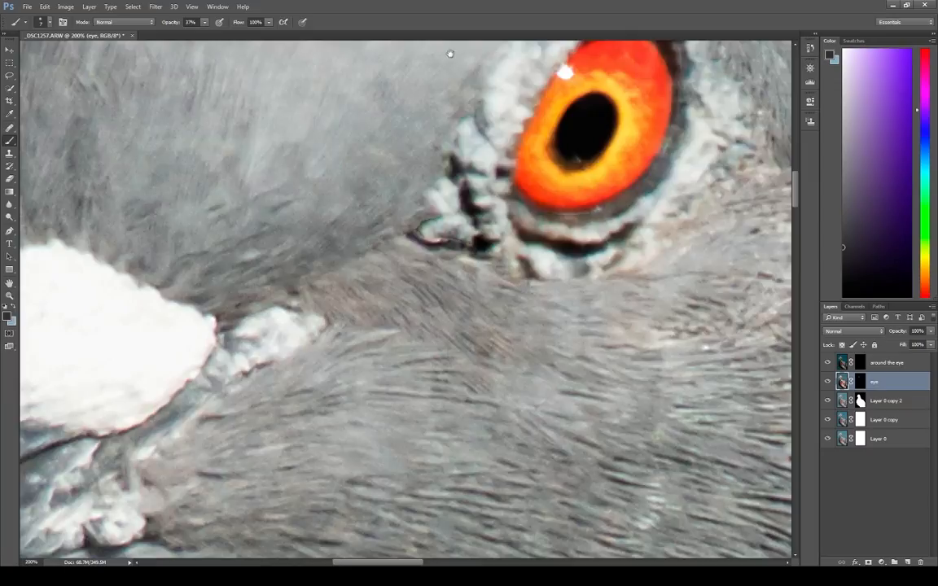
left_click_drag(450, 55, 397, 216)
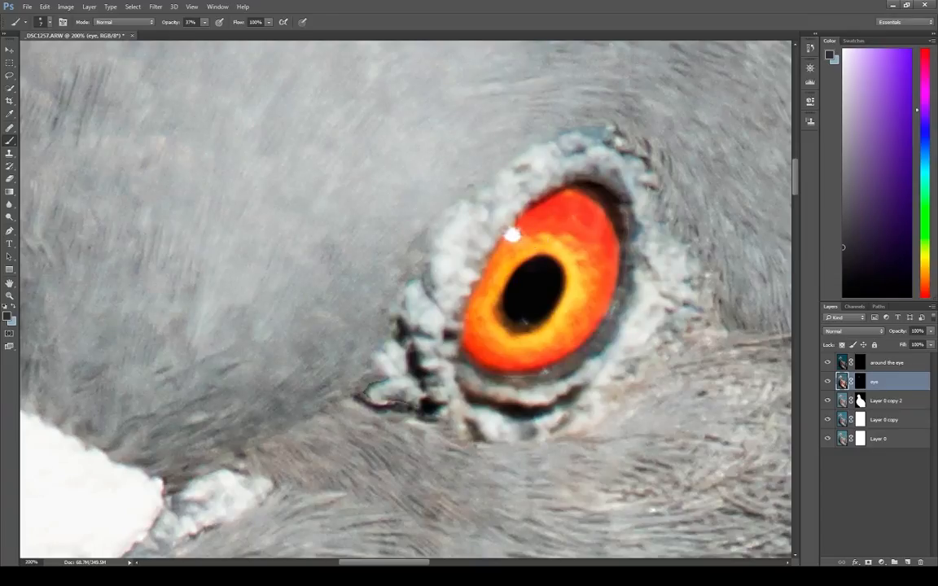
left_click(7, 316)
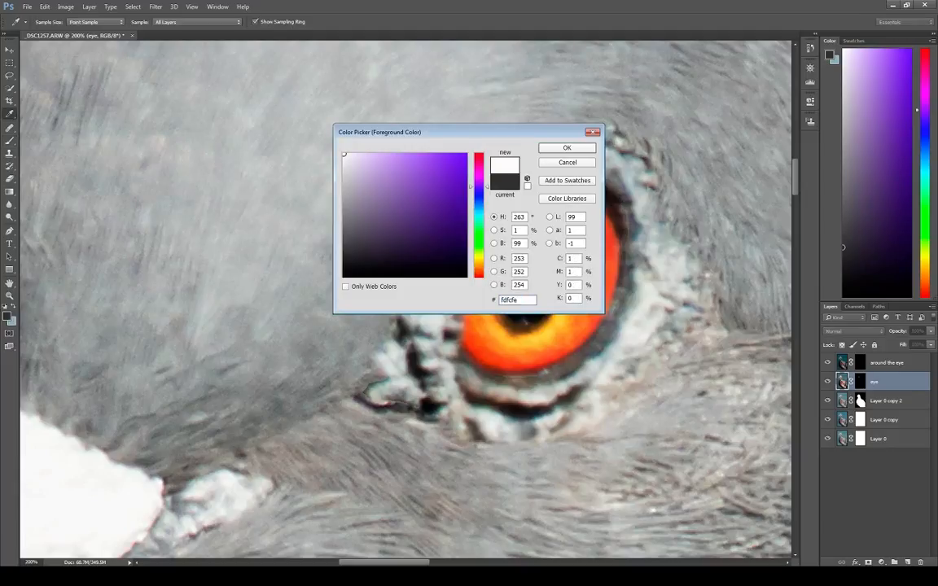
left_click(567, 147)
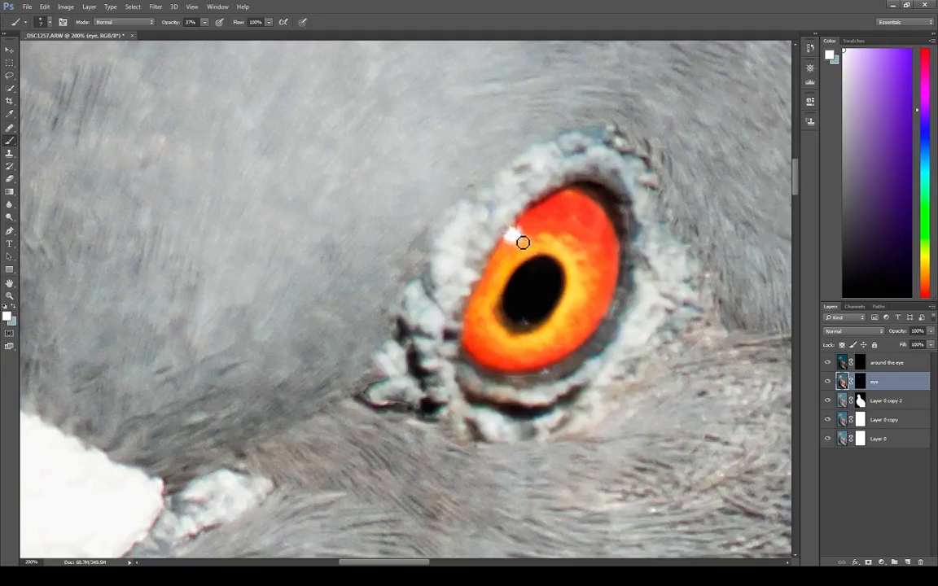
left_click(191, 7)
left_click(196, 97)
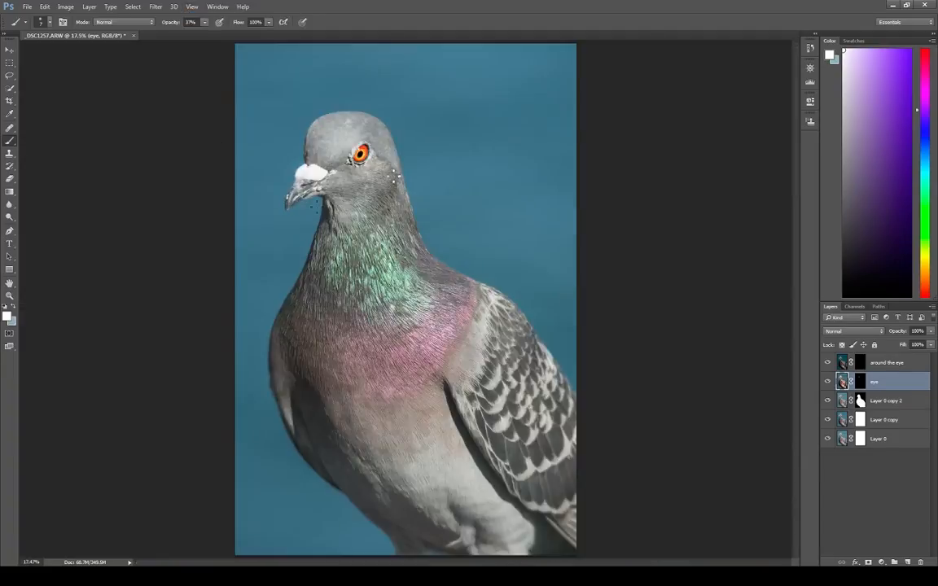